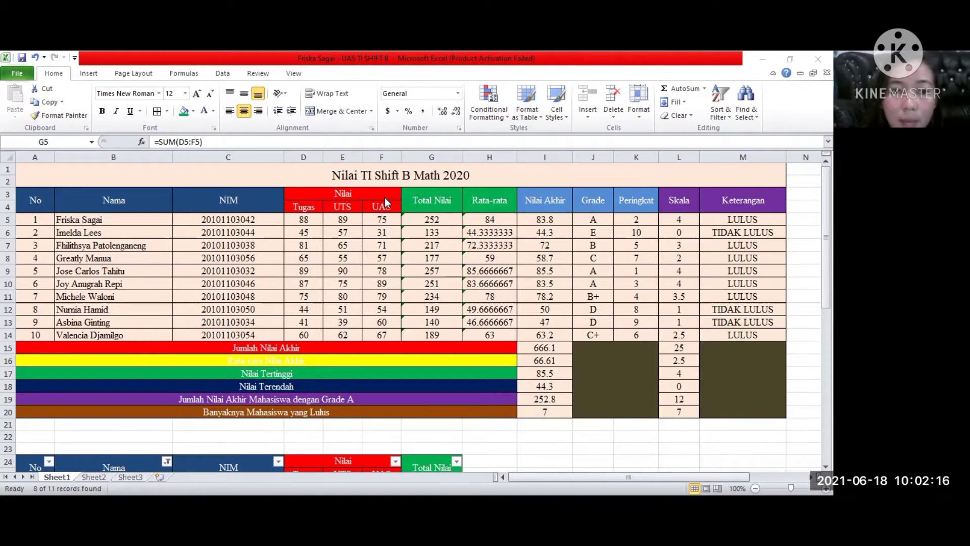
Re-enter the Total Nilai formula in G5 as =SUM(D5:F5), selecting the Tugas, UTS and UAS scores as its range.
{"action": "left_click", "coordinate": [430, 219]}
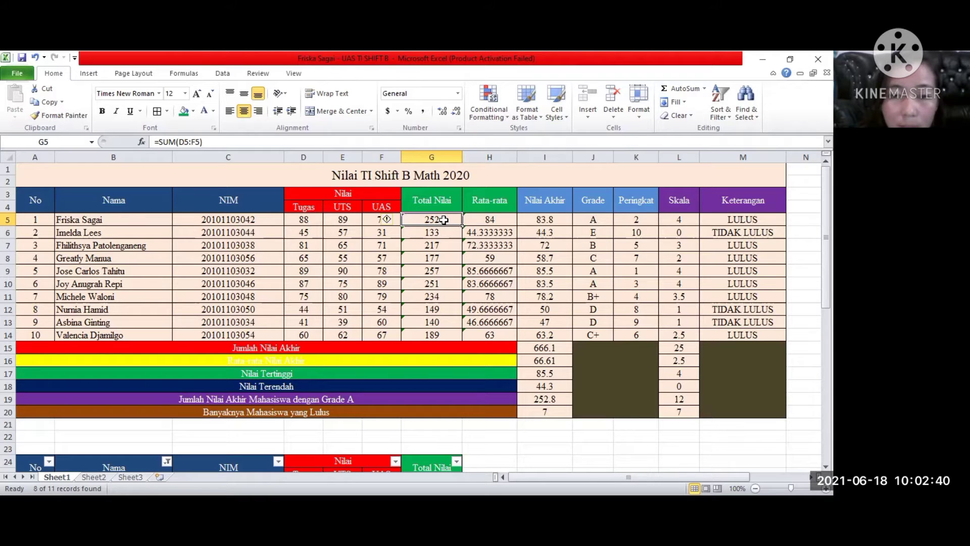
{"action": "left_click", "coordinate": [160, 142]}
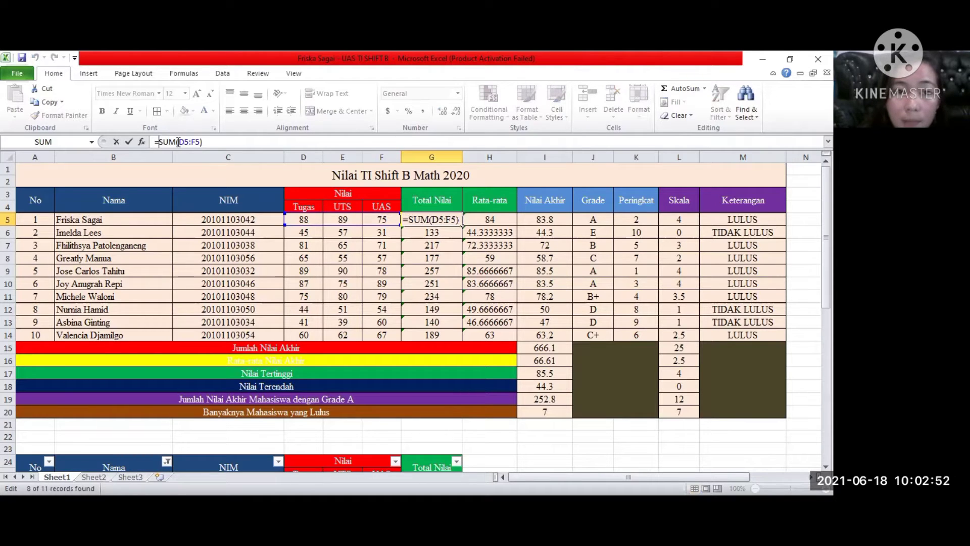
{"action": "left_click", "coordinate": [456, 221]}
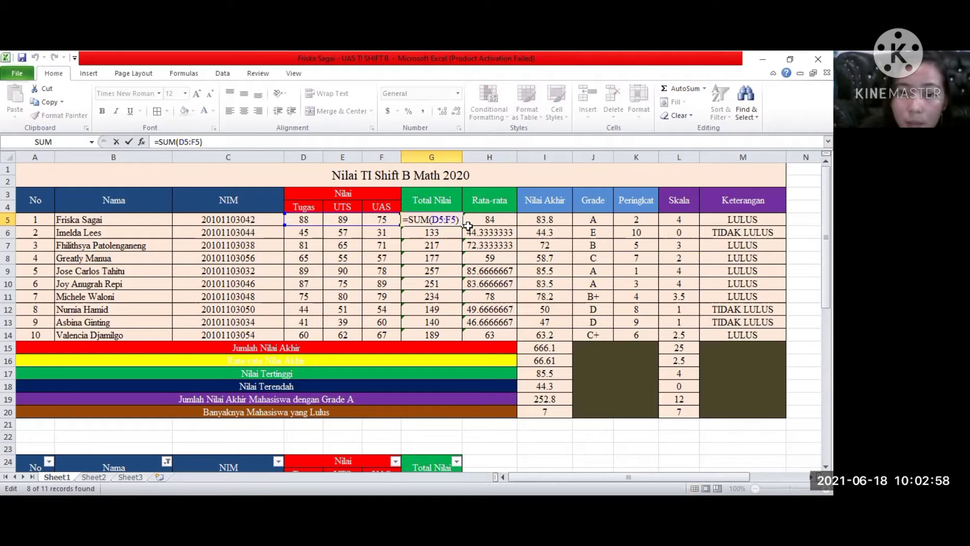
{"action": "key", "text": "BackSpace"}
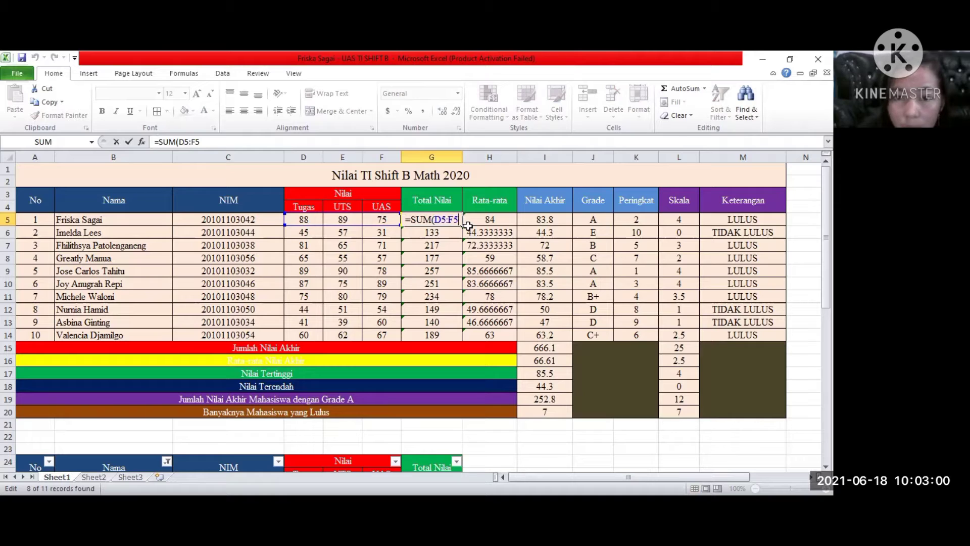
{"action": "key", "text": "BackSpace"}
{"action": "key", "text": "BackSpace"}
{"action": "key", "text": "BackSpace"}
{"action": "key", "text": "BackSpace"}
{"action": "key", "text": "BackSpace"}
{"action": "left_click", "coordinate": [307, 220]}
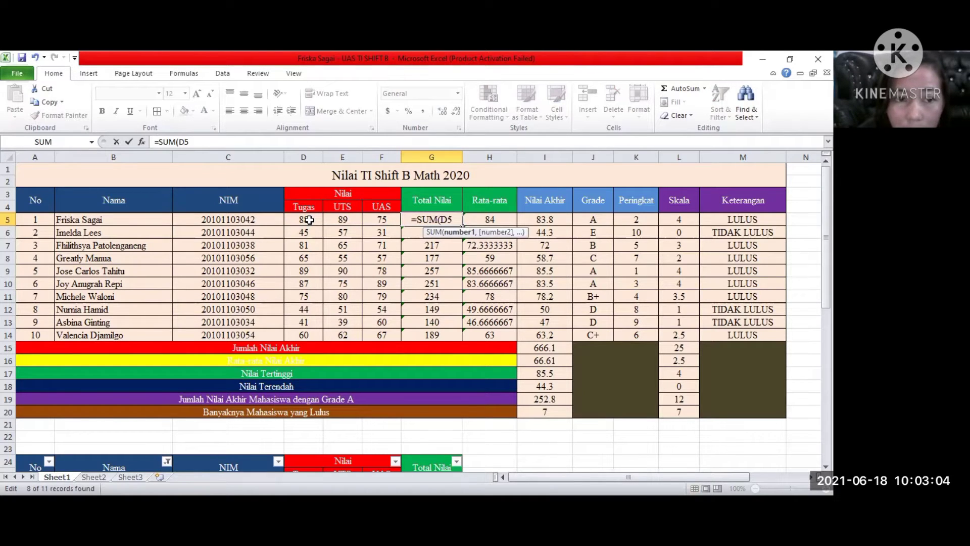
{"action": "left_click_drag", "start_coordinate": [309, 220], "coordinate": [384, 221]}
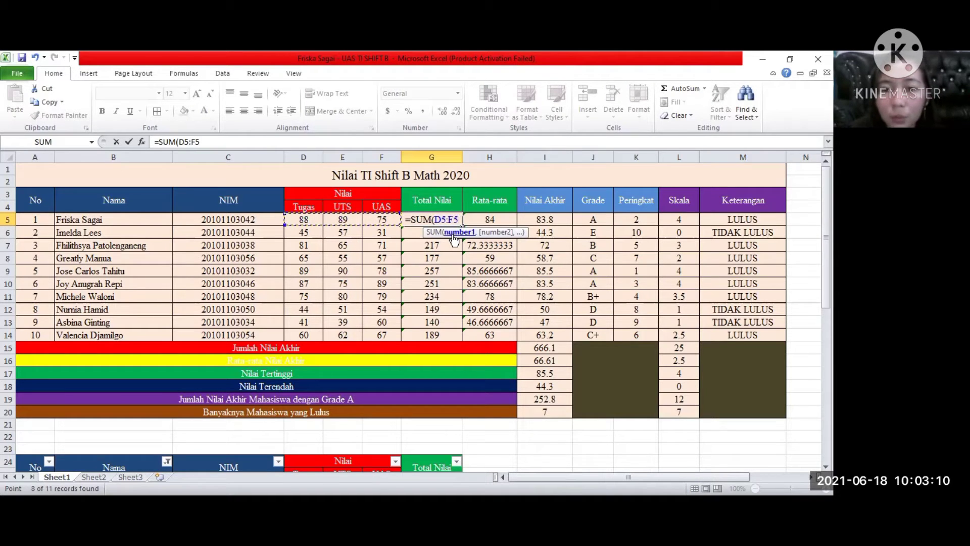
{"action": "type", "text": ")"}
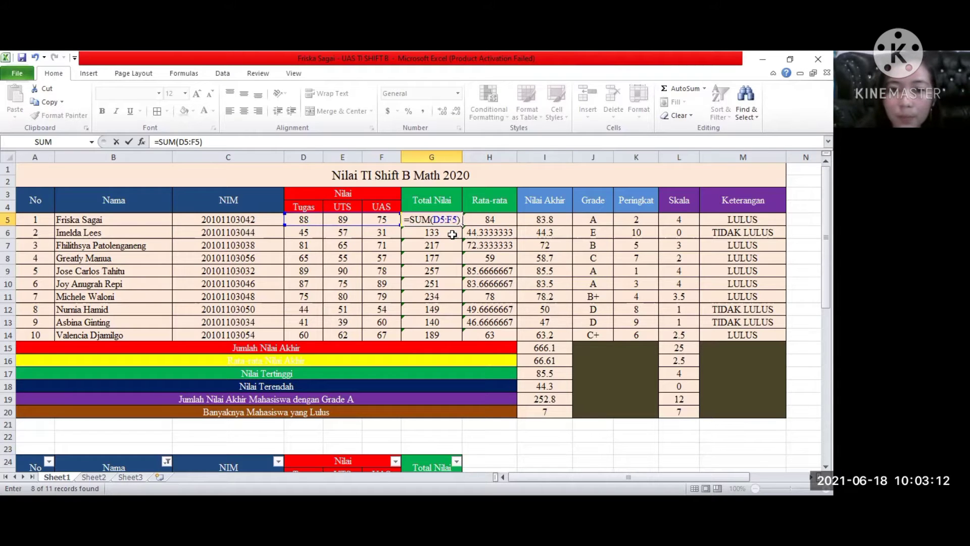
{"action": "key", "text": "Return"}
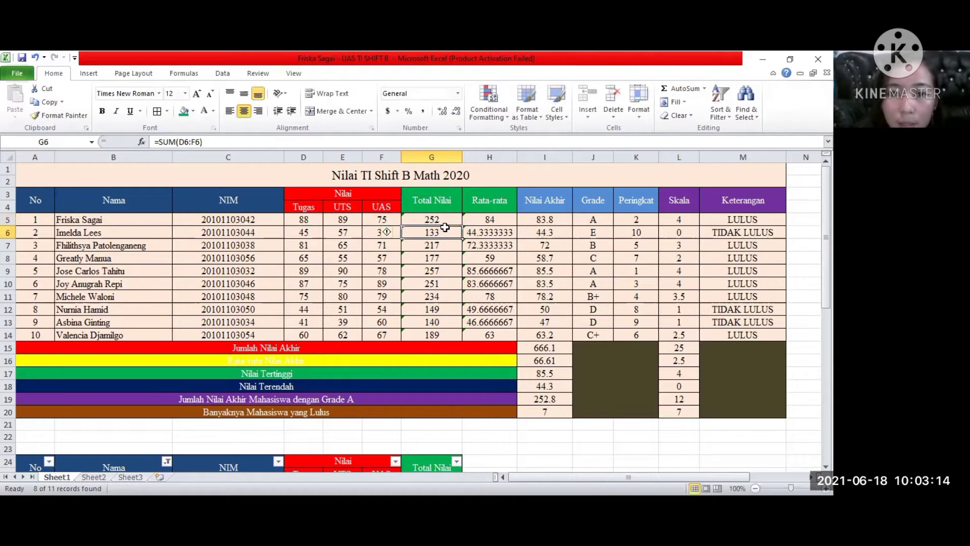
{"action": "left_click", "coordinate": [449, 220]}
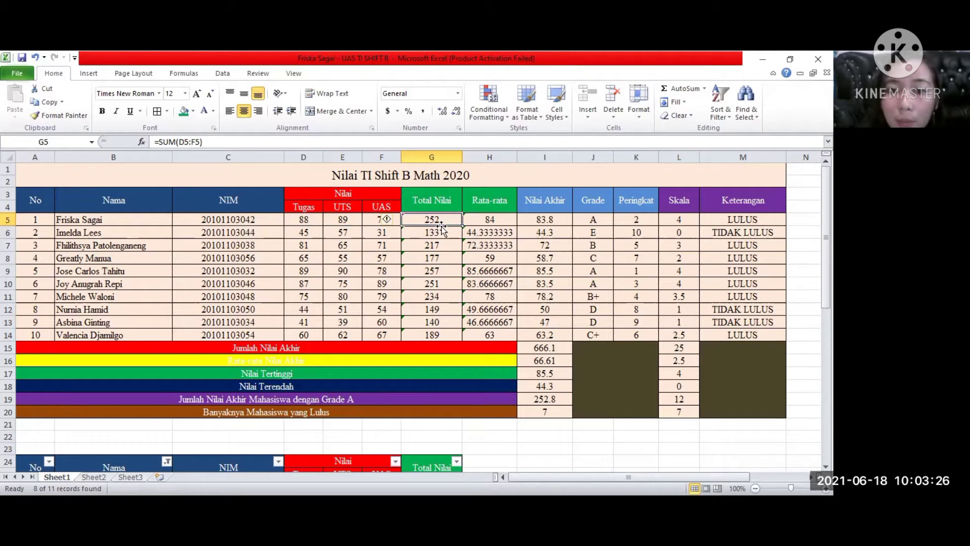
{"action": "left_click", "coordinate": [438, 232]}
{"action": "left_click", "coordinate": [450, 221]}
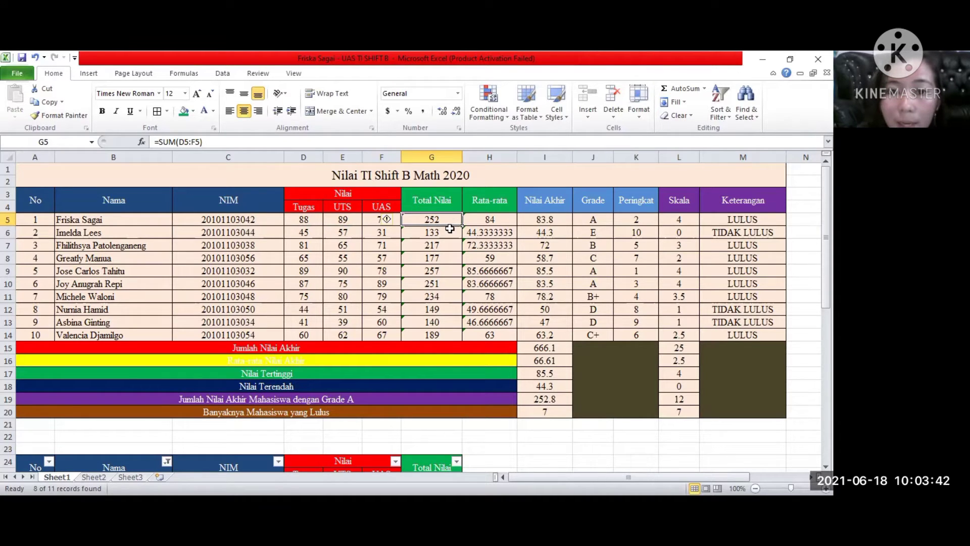
Re-enter the Rata-rata formula in H5 as =AVERAGE(D5:F5), reselecting the three score cells as its range.
{"action": "left_click", "coordinate": [509, 221]}
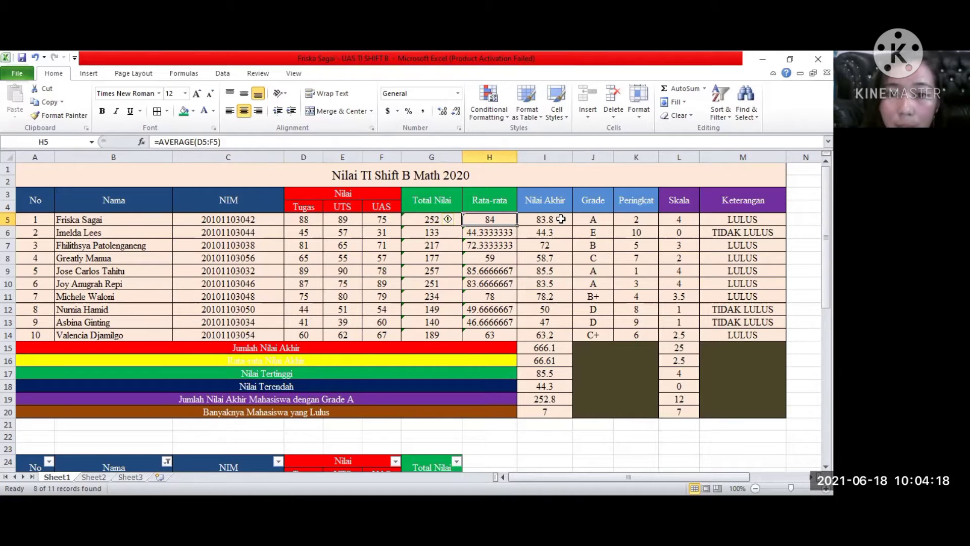
{"action": "double_click", "coordinate": [508, 220]}
{"action": "double_click", "coordinate": [500, 220]}
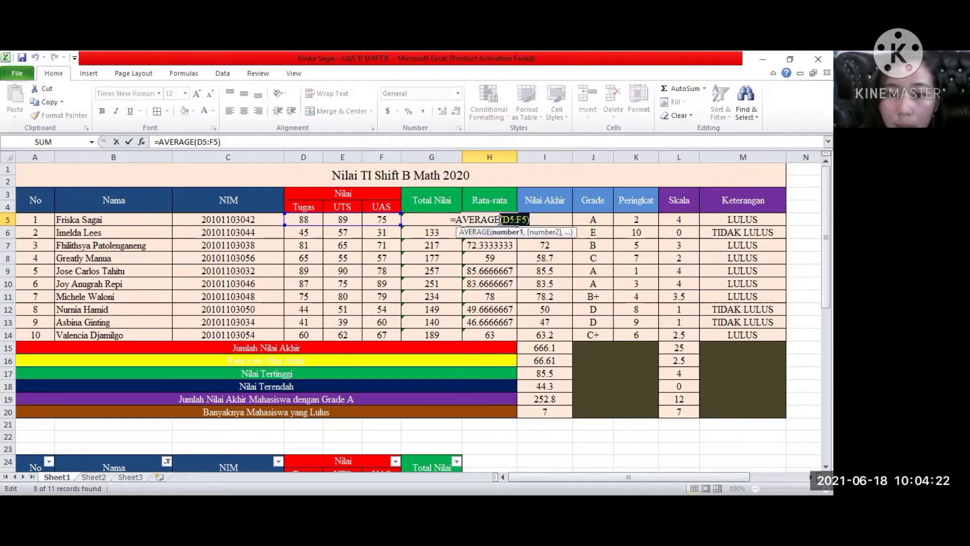
{"action": "left_click_drag", "start_coordinate": [501, 220], "coordinate": [525, 221]}
{"action": "key", "text": "BackSpace"}
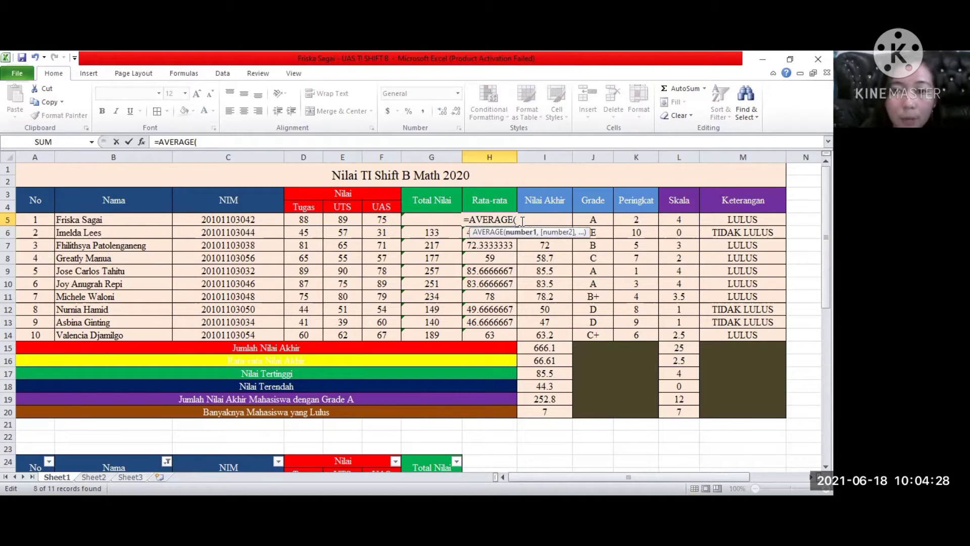
{"action": "left_click", "coordinate": [306, 219]}
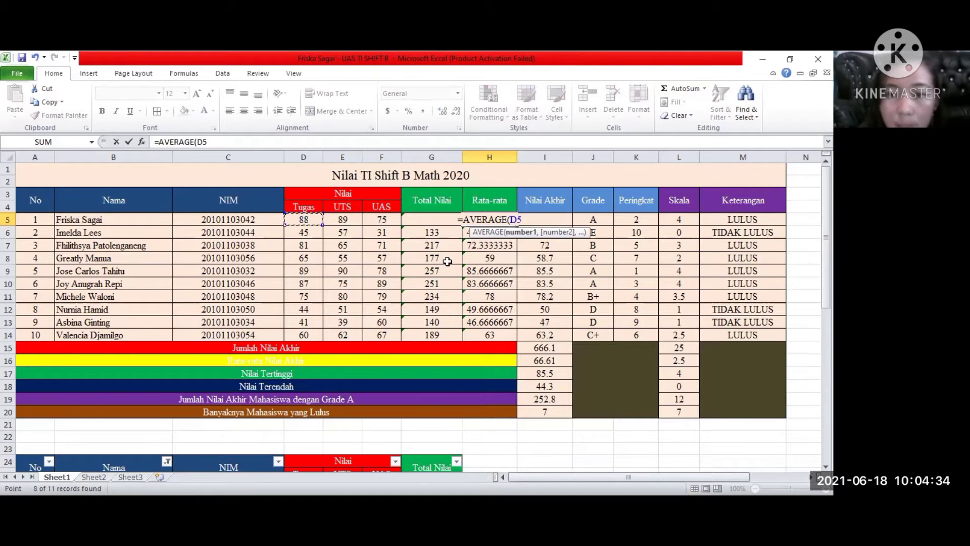
{"action": "key", "text": "shift+Right"}
{"action": "key", "text": "shift+Right"}
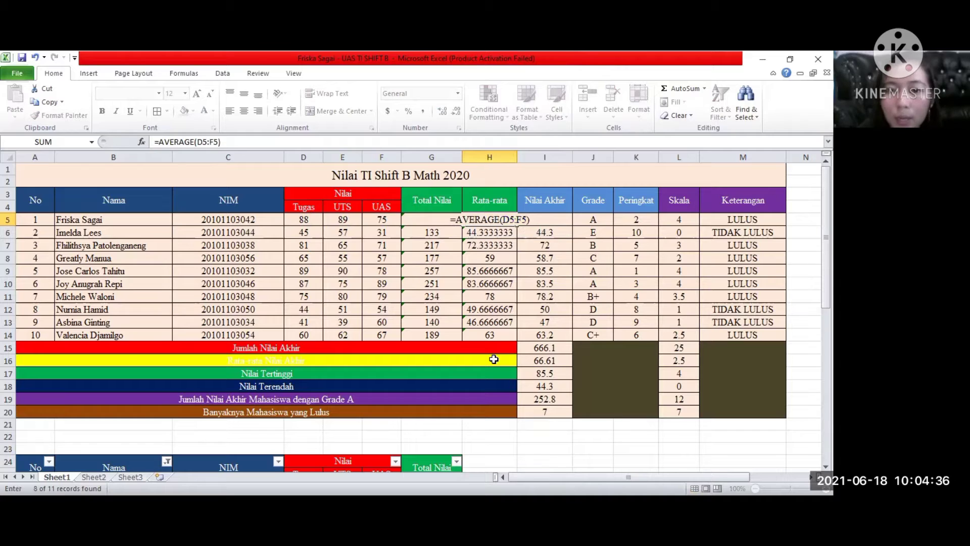
{"action": "key", "text": "Return"}
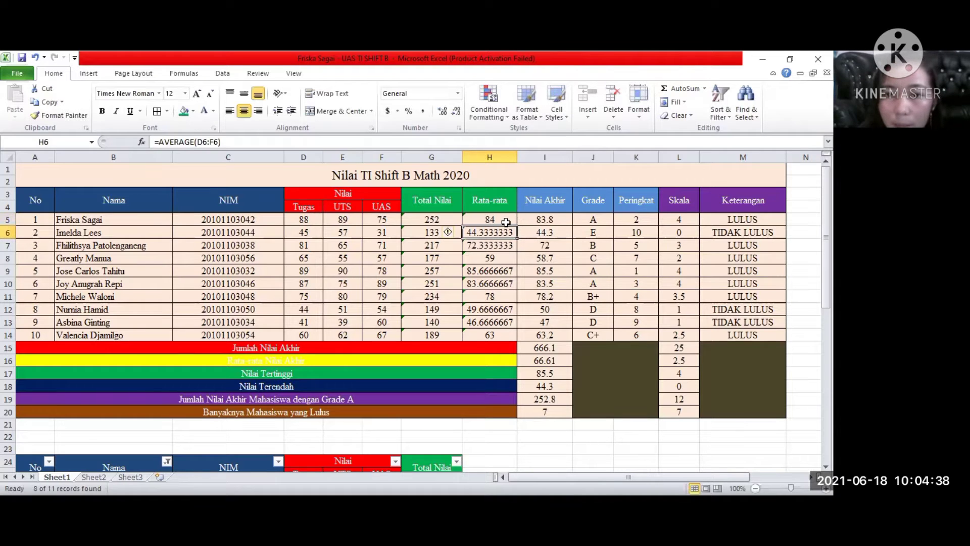
{"action": "left_click", "coordinate": [506, 221]}
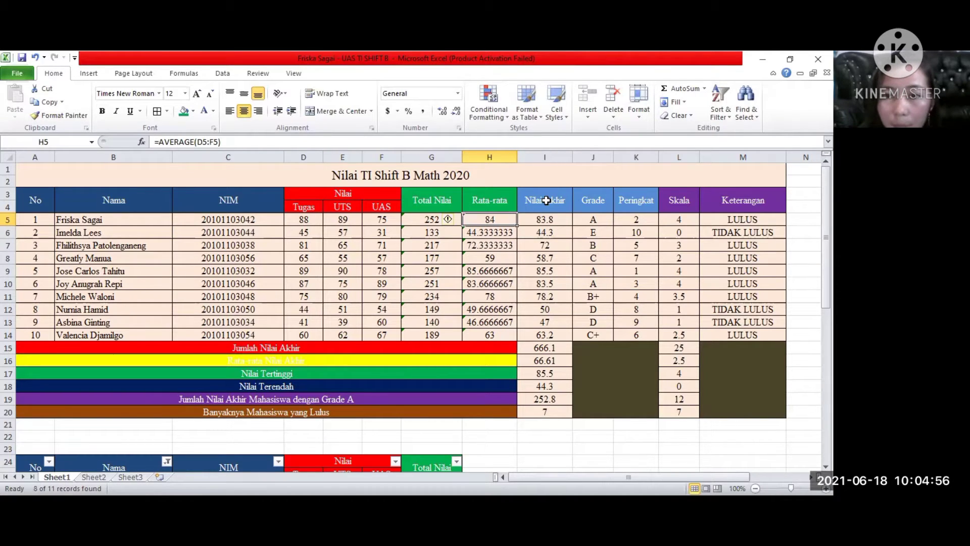
Examine the Nilai Akhir ROUND formula in I5 against the weighting legend, and check the formulas in the rows below down to I14.
{"action": "left_click", "coordinate": [548, 221]}
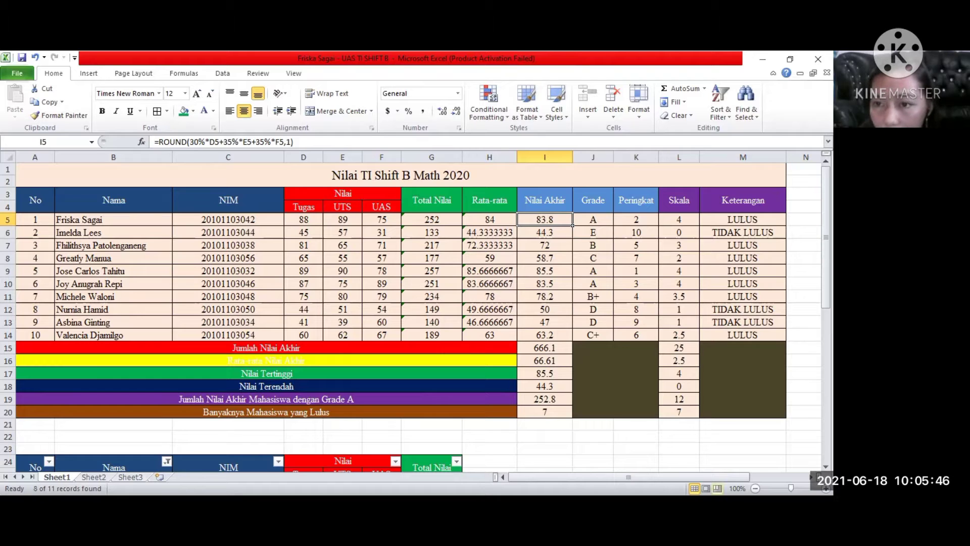
{"action": "scroll", "coordinate": [608, 231], "scroll_direction": "right", "scroll_amount": 3}
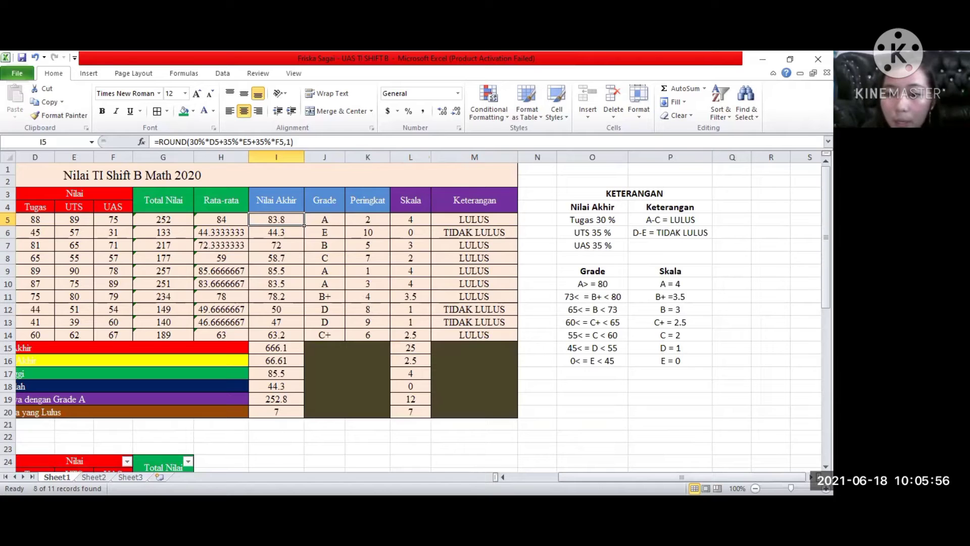
{"action": "left_click_drag", "start_coordinate": [680, 477], "coordinate": [564, 477]}
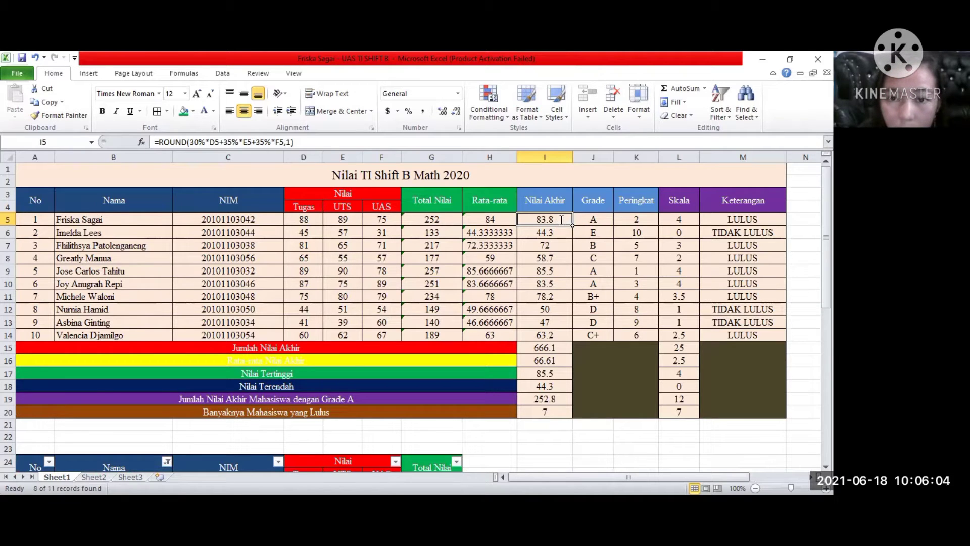
{"action": "key", "text": "F2"}
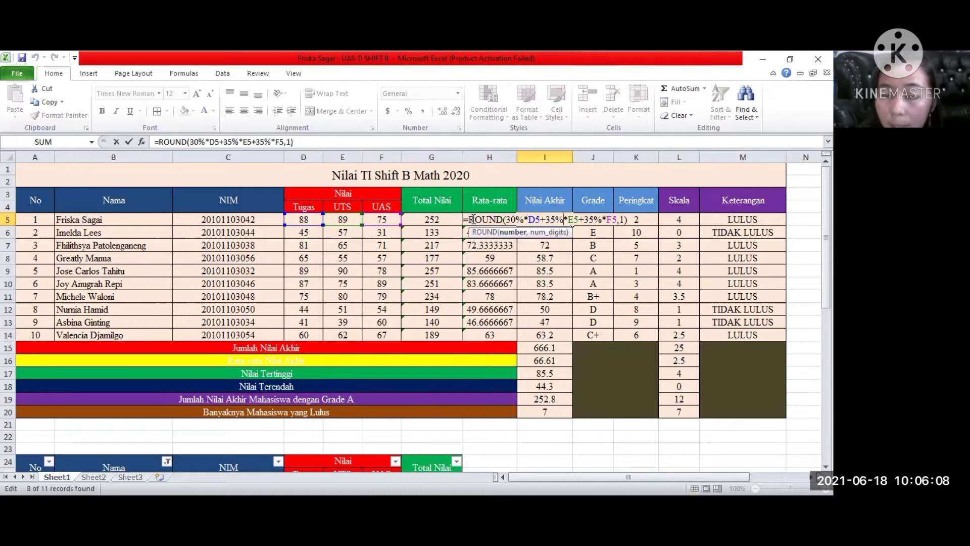
{"action": "left_click", "coordinate": [512, 219]}
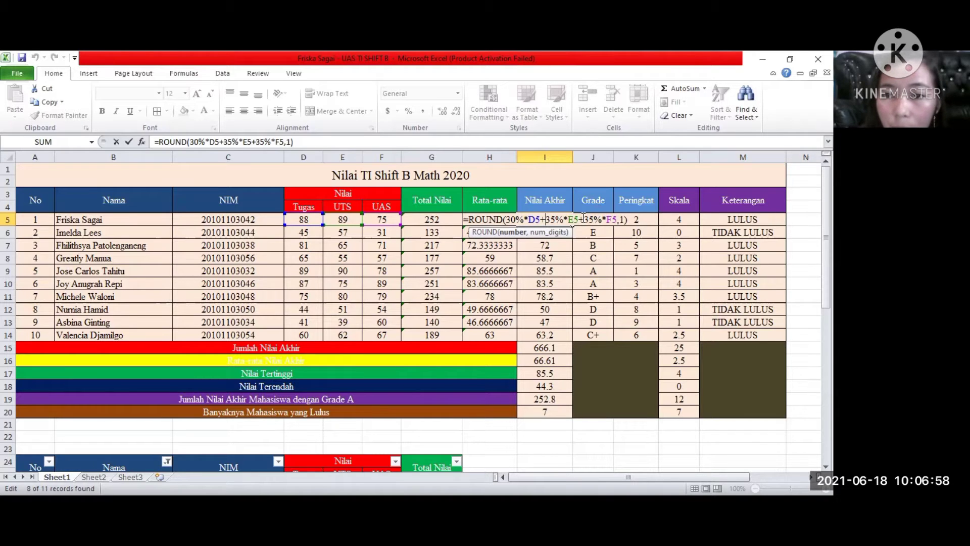
{"action": "key", "text": "Return"}
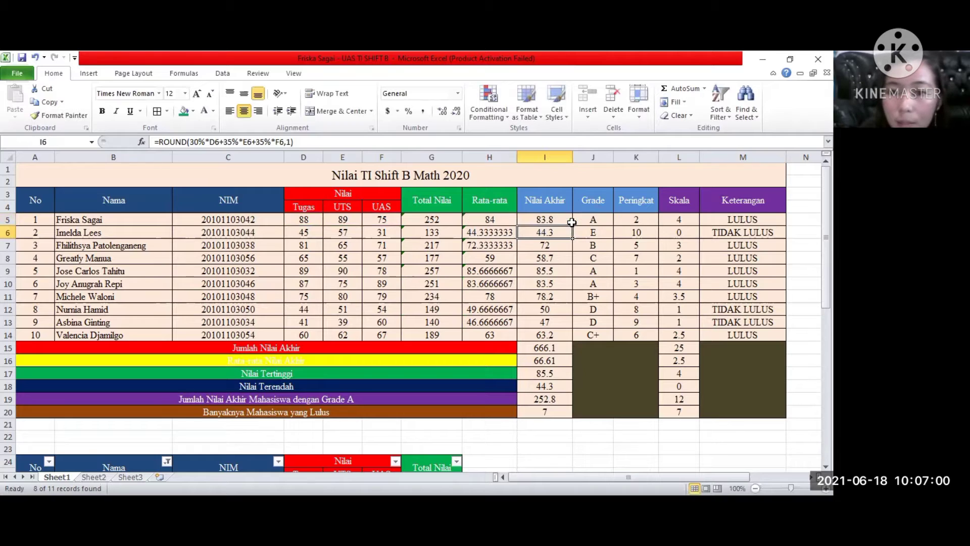
{"action": "left_click", "coordinate": [557, 221]}
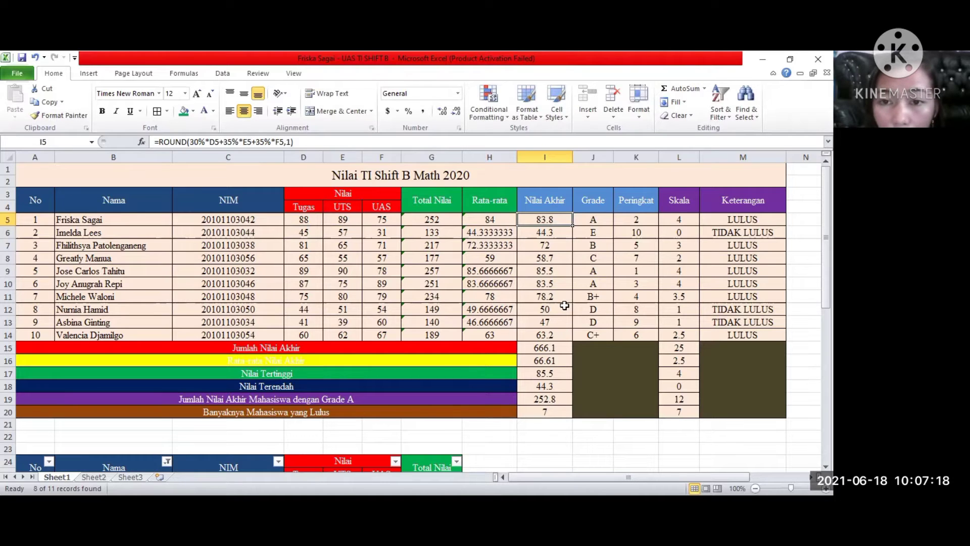
{"action": "left_click", "coordinate": [553, 259]}
{"action": "left_click", "coordinate": [553, 283]}
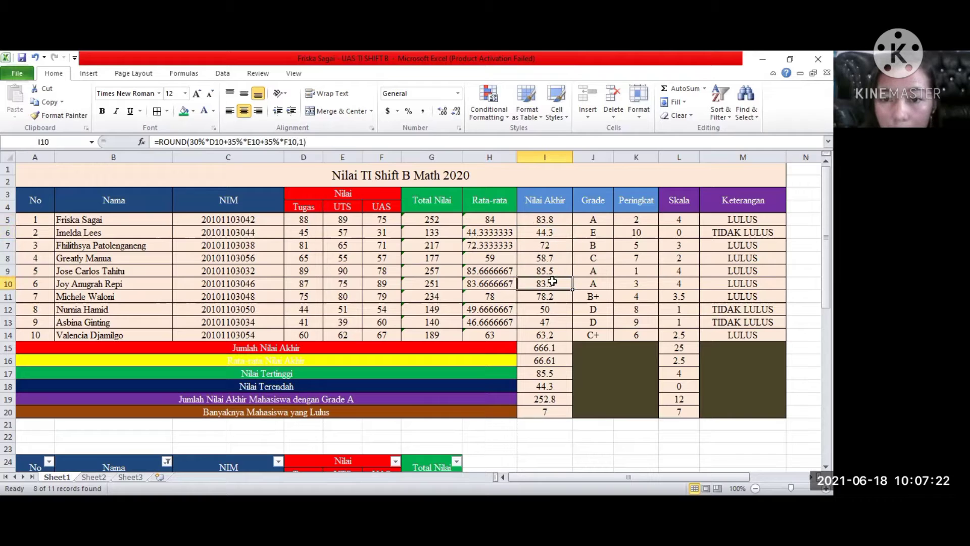
{"action": "left_click", "coordinate": [553, 311]}
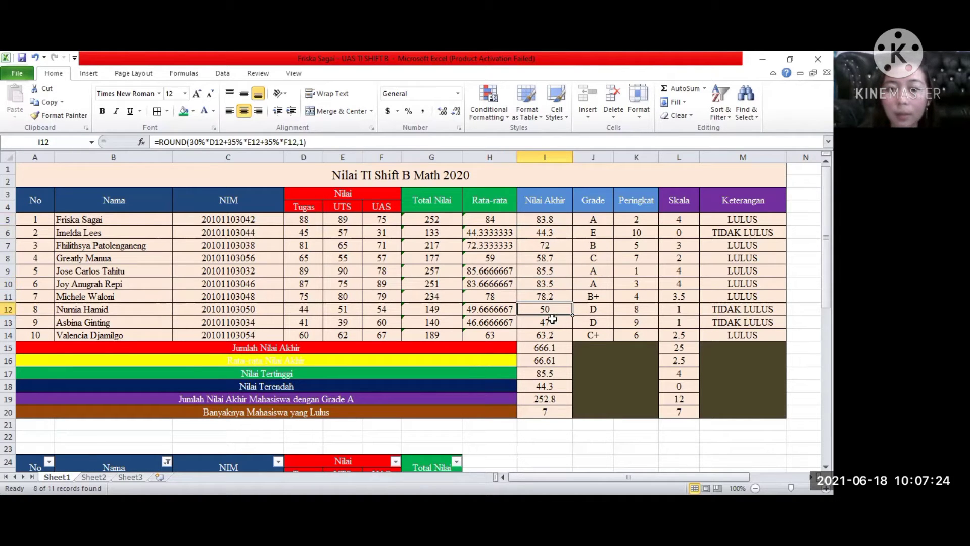
{"action": "left_click", "coordinate": [553, 336]}
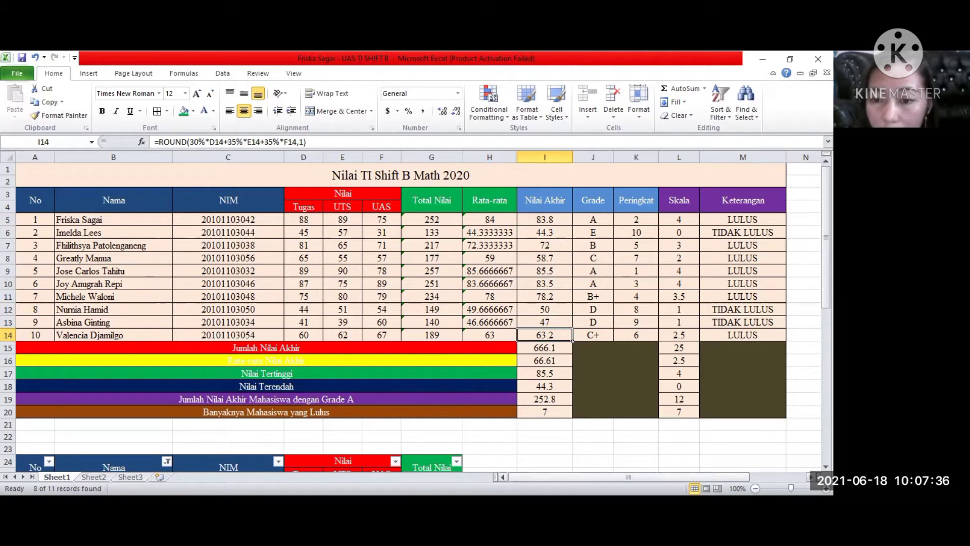
Compare the grade criteria in the KETERANGAN legend with the Grade column, and inspect the first Peringkat entries in K5 and K6.
{"action": "left_click_drag", "start_coordinate": [578, 477], "coordinate": [630, 477]}
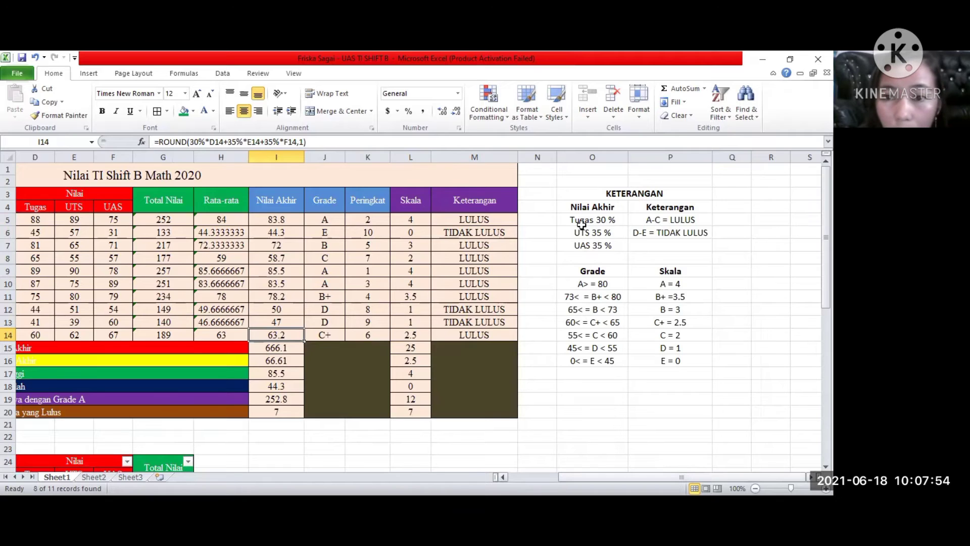
{"action": "scroll", "coordinate": [581, 225], "scroll_direction": "left", "scroll_amount": 2}
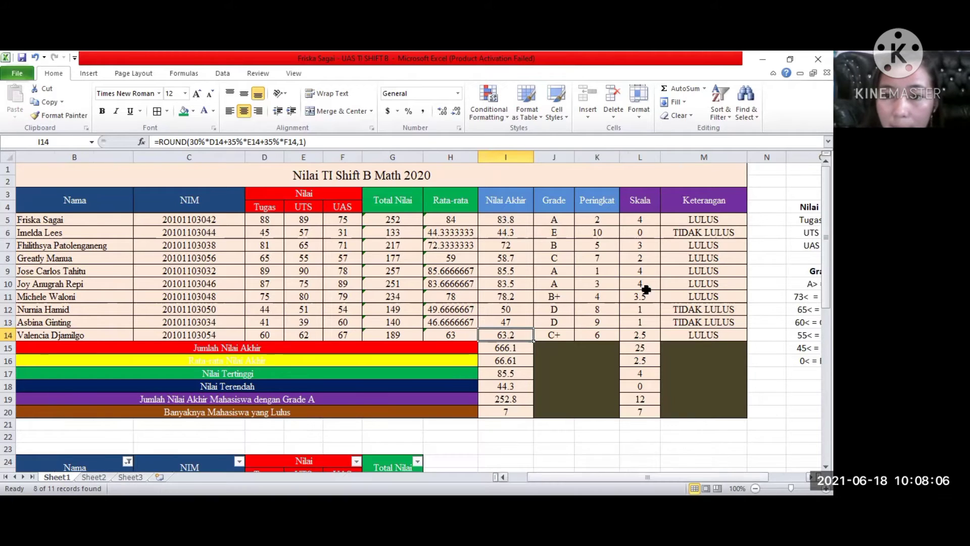
{"action": "scroll", "coordinate": [638, 286], "scroll_direction": "right", "scroll_amount": 2}
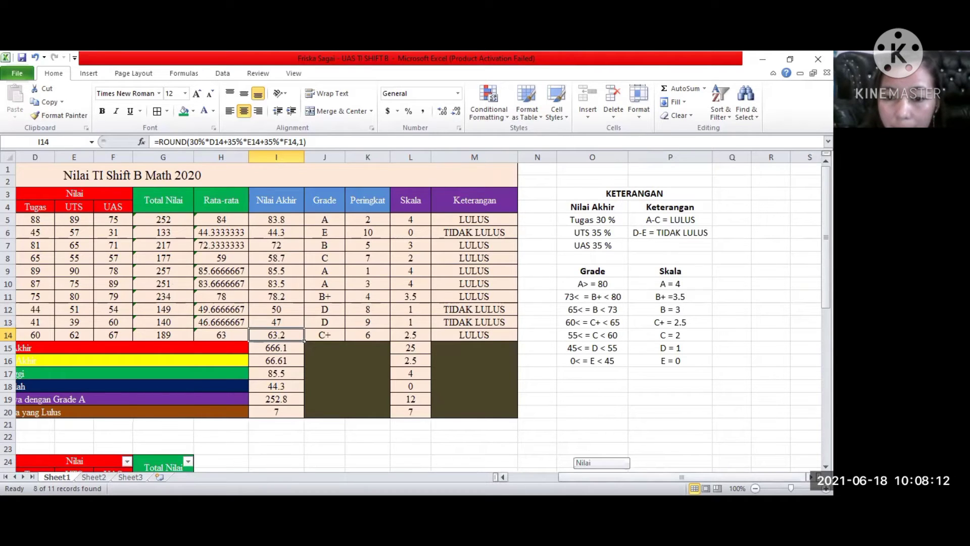
{"action": "scroll", "coordinate": [587, 255], "scroll_direction": "left", "scroll_amount": 3}
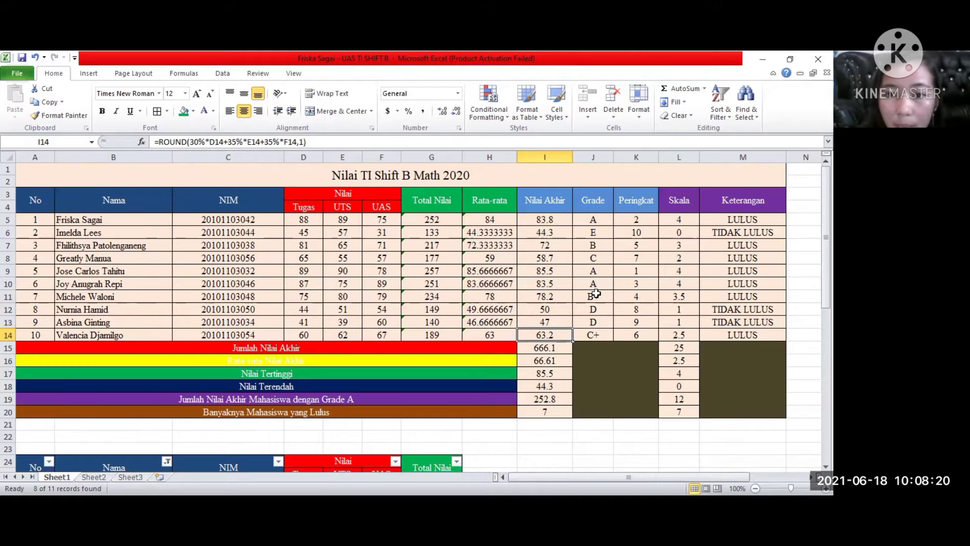
{"action": "left_click", "coordinate": [596, 231]}
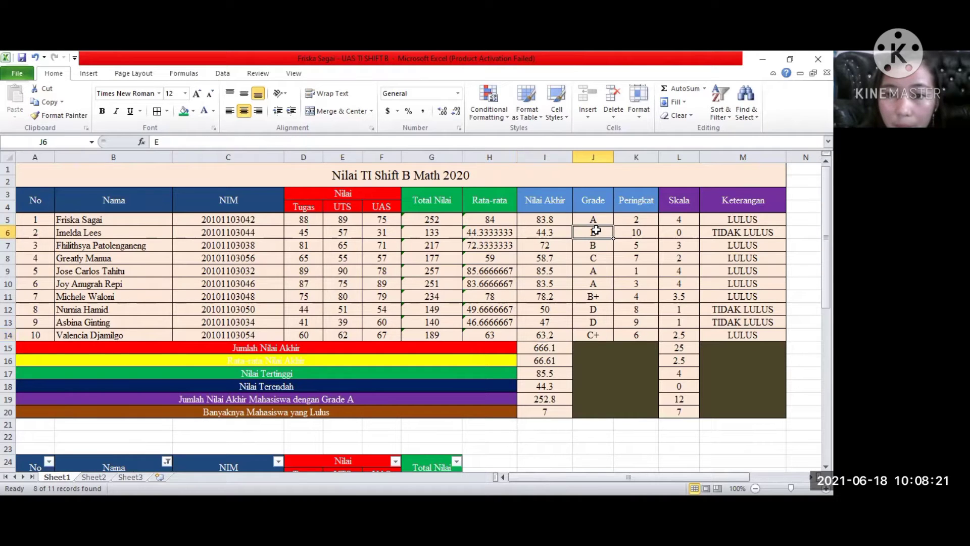
{"action": "left_click", "coordinate": [595, 259]}
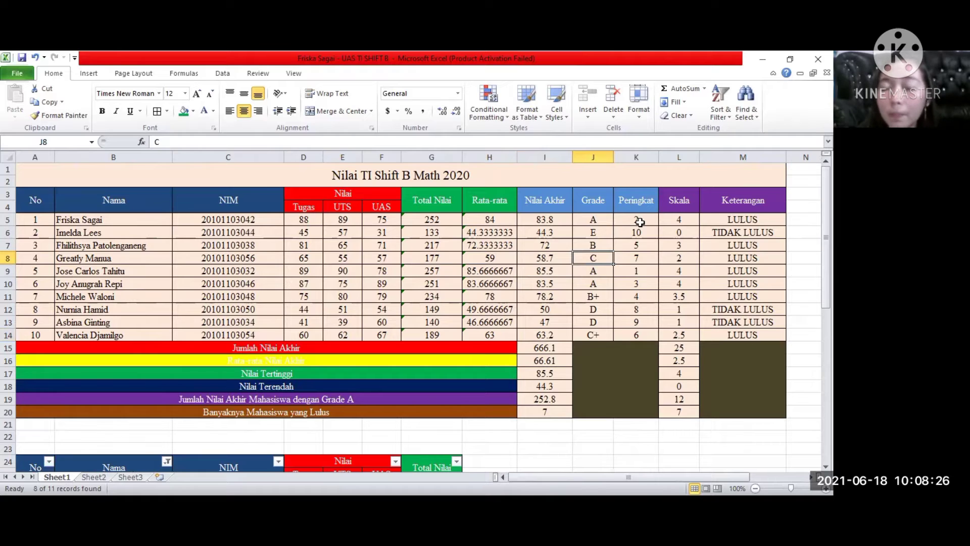
{"action": "left_click", "coordinate": [641, 220]}
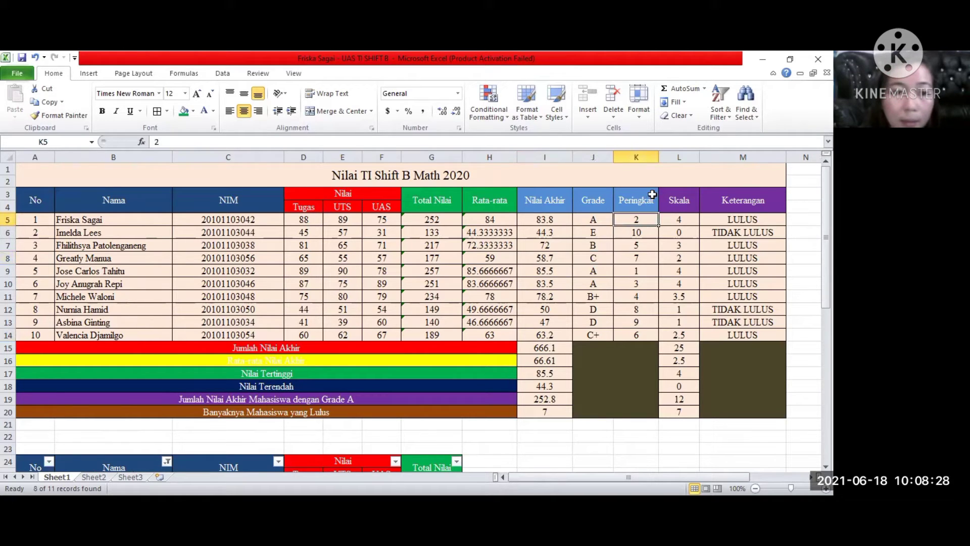
{"action": "left_click", "coordinate": [640, 233]}
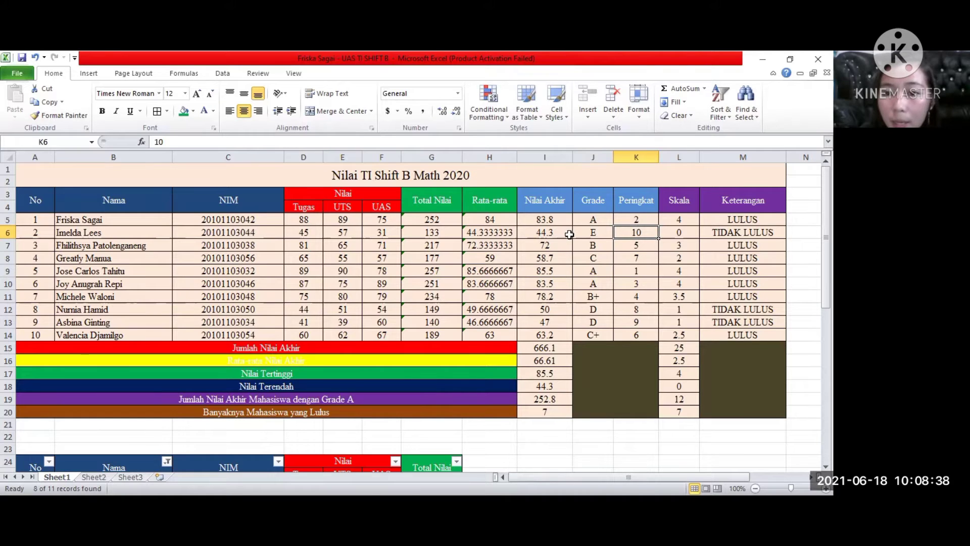
Inspect the Peringkat entries in K8 and K9, and compare the Skala and Keterangan columns with the criteria in the KETERANGAN legend.
{"action": "left_click", "coordinate": [639, 259]}
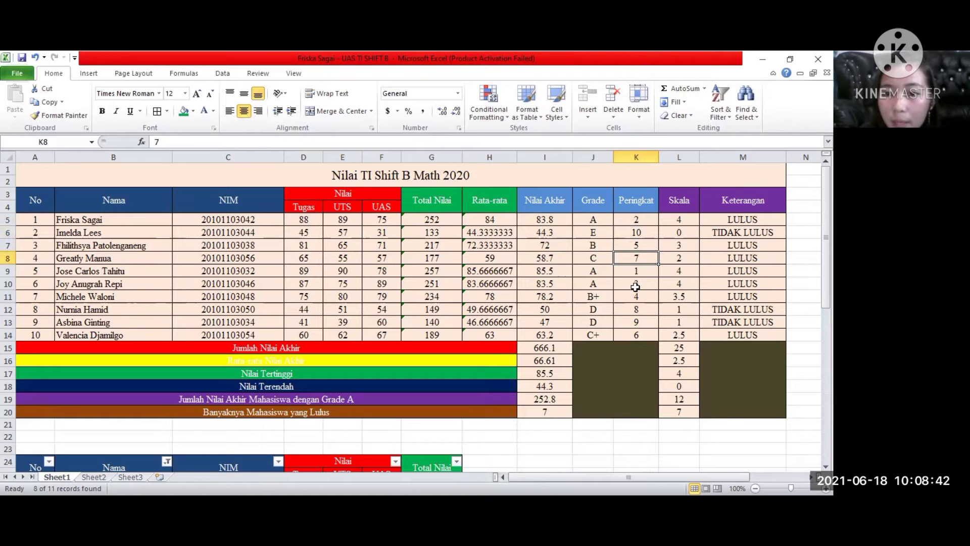
{"action": "left_click", "coordinate": [639, 270]}
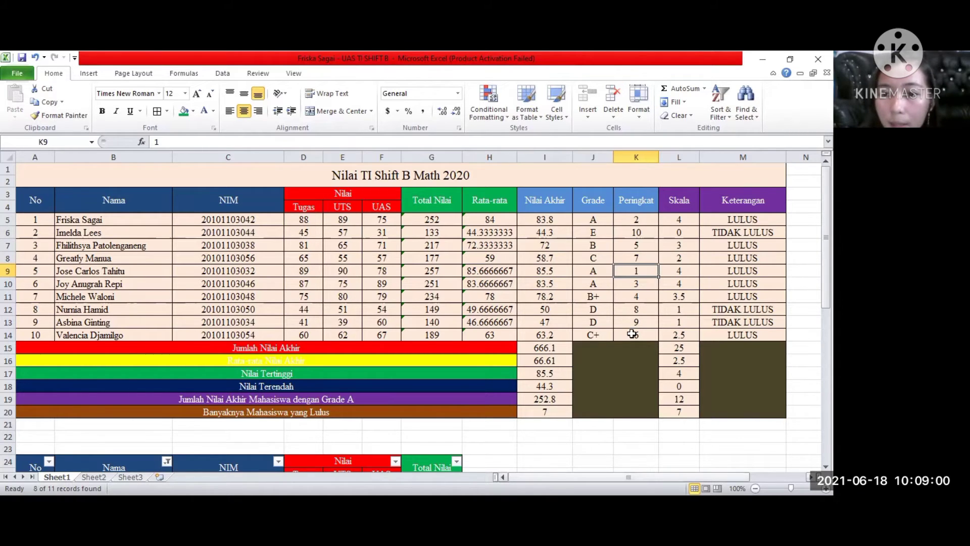
{"action": "scroll", "coordinate": [632, 333], "scroll_direction": "right", "scroll_amount": 3}
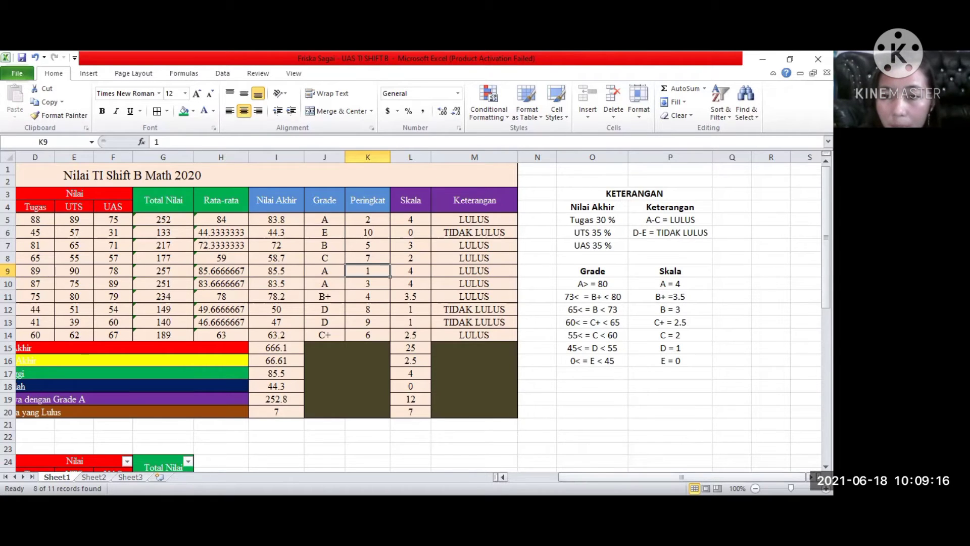
{"action": "left_click_drag", "start_coordinate": [682, 477], "coordinate": [648, 477]}
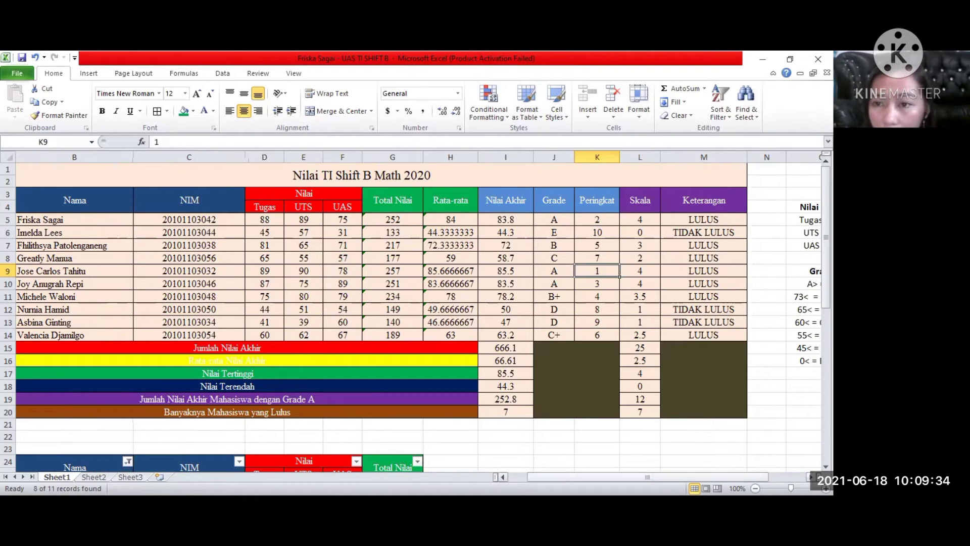
{"action": "scroll", "coordinate": [803, 225], "scroll_direction": "left", "scroll_amount": 1}
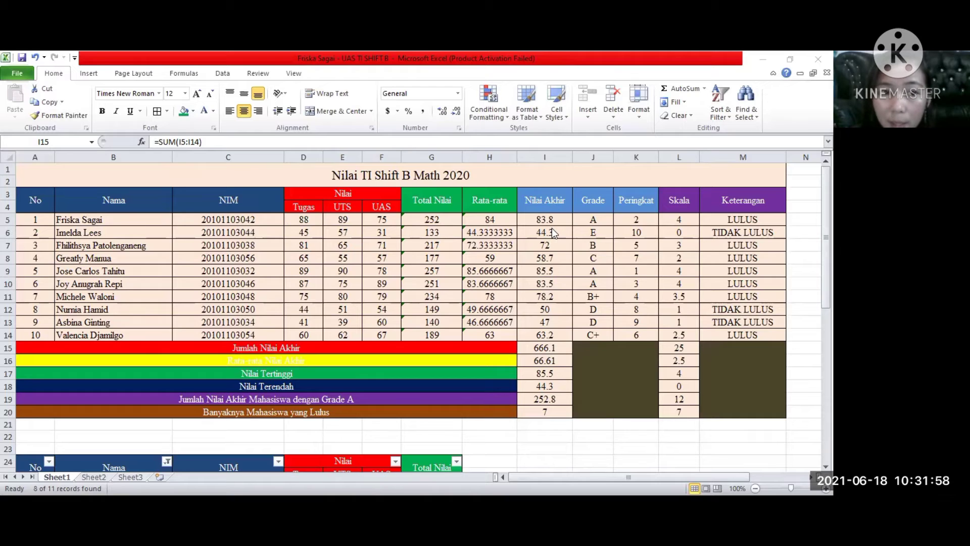
Examine the total, average, highest and lowest Nilai Akhir formulas in I15 to I18, and check the source formula in I5.
{"action": "left_click", "coordinate": [559, 351]}
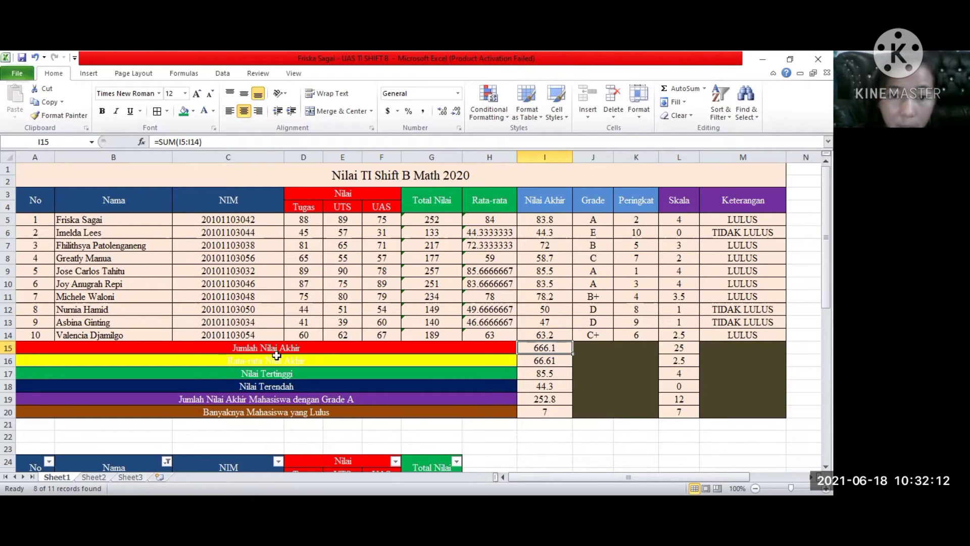
{"action": "left_click", "coordinate": [556, 360]}
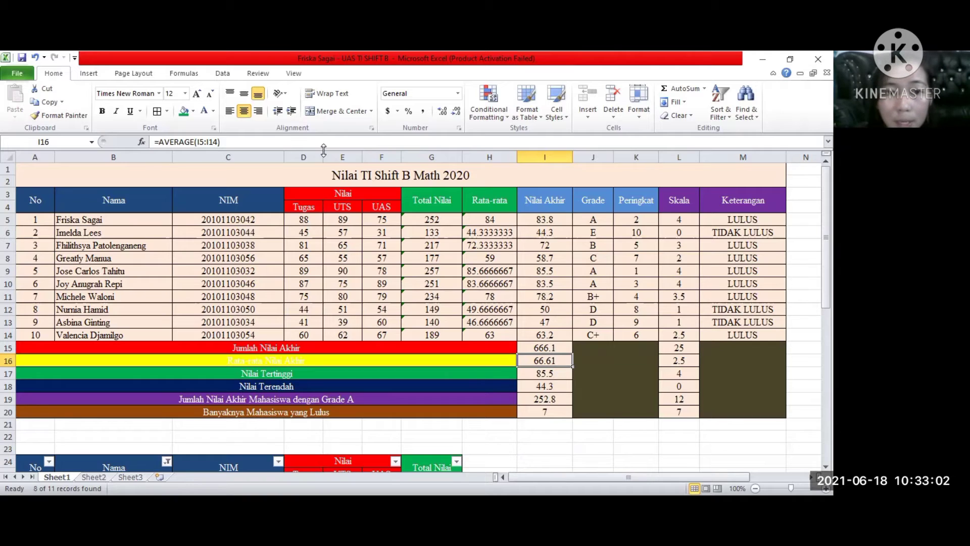
{"action": "left_click", "coordinate": [550, 375]}
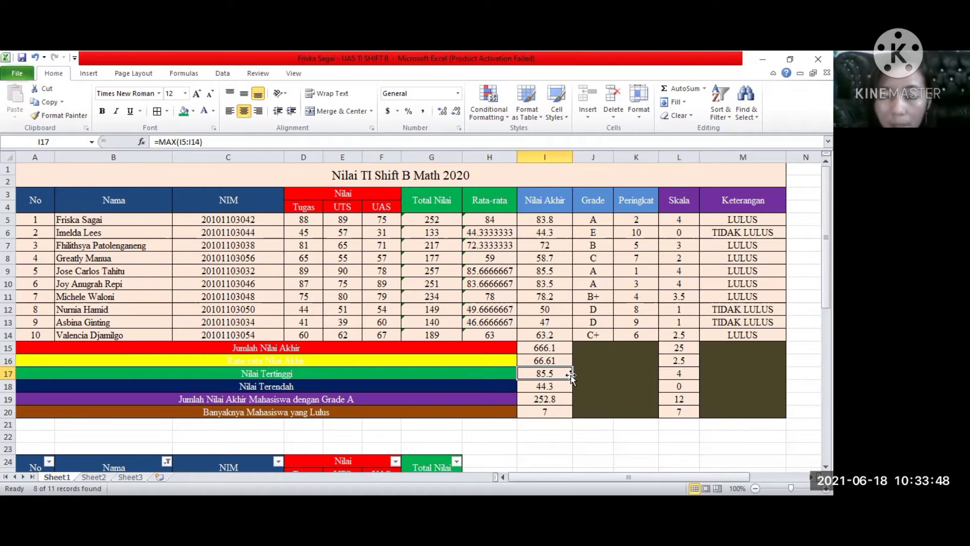
{"action": "left_click", "coordinate": [555, 387]}
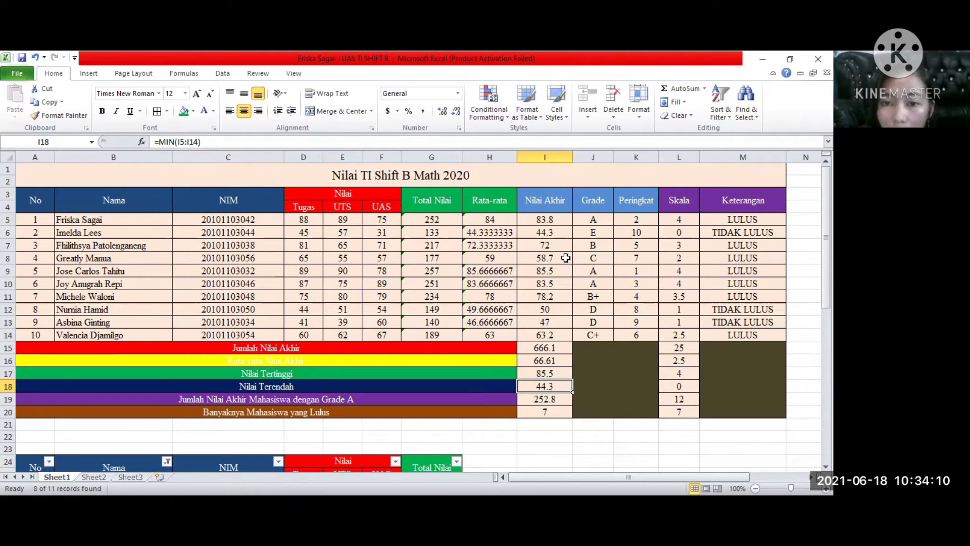
{"action": "left_click", "coordinate": [556, 220]}
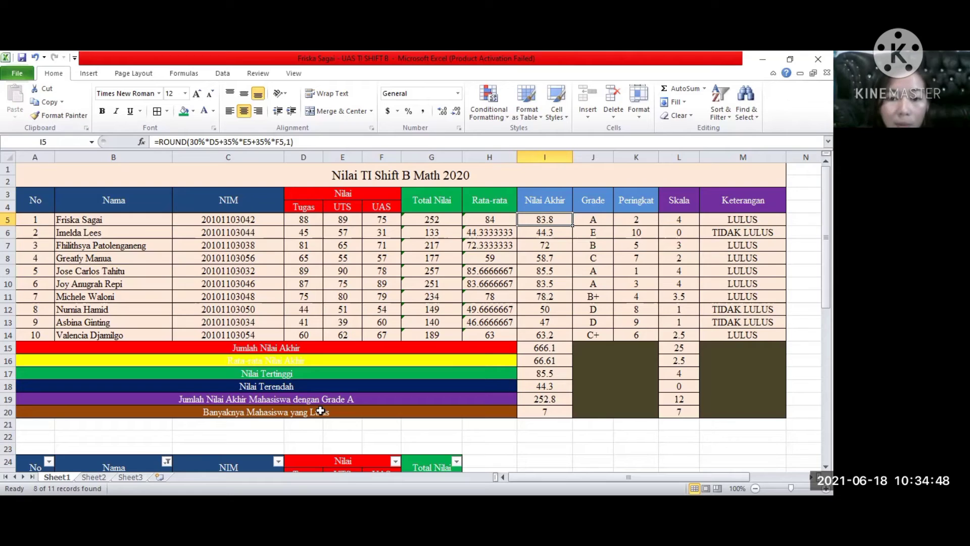
Re-enter the grade A total in I19 as =SUMIF(J5:J14,"A",I5:I14), reselecting the Grade cells as range and the Nilai Akhir cells as sum range.
{"action": "left_click", "coordinate": [559, 399]}
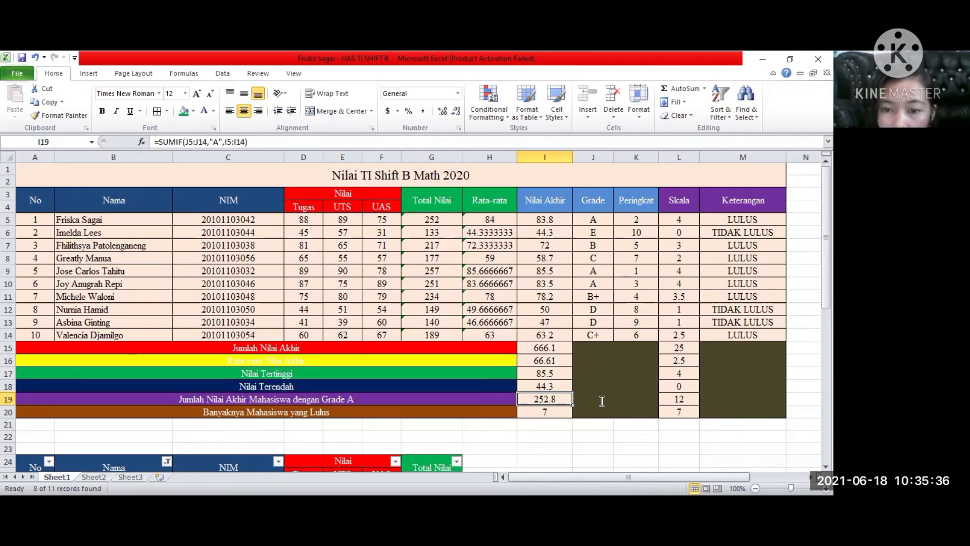
{"action": "double_click", "coordinate": [564, 399]}
{"action": "left_click_drag", "start_coordinate": [558, 399], "coordinate": [533, 402]}
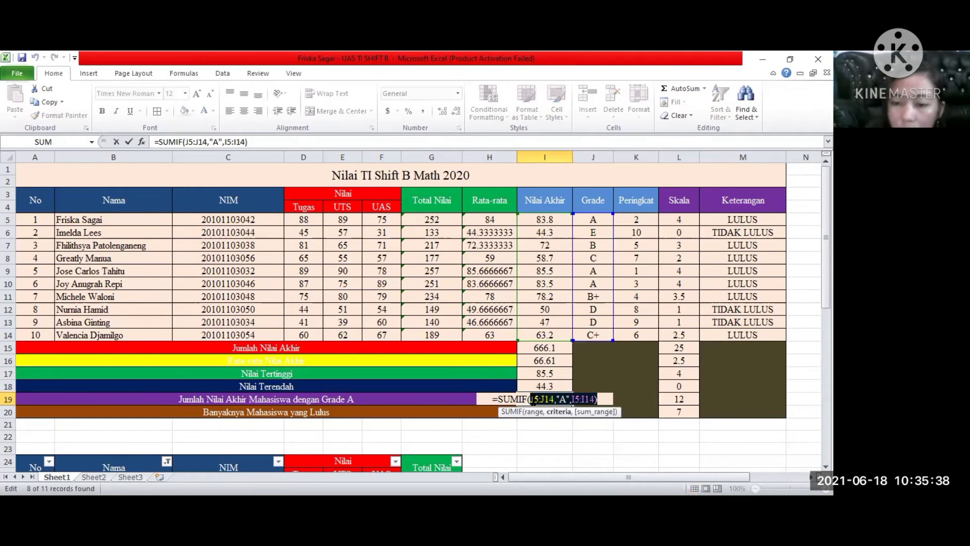
{"action": "key", "text": "BackSpace"}
{"action": "left_click", "coordinate": [607, 219]}
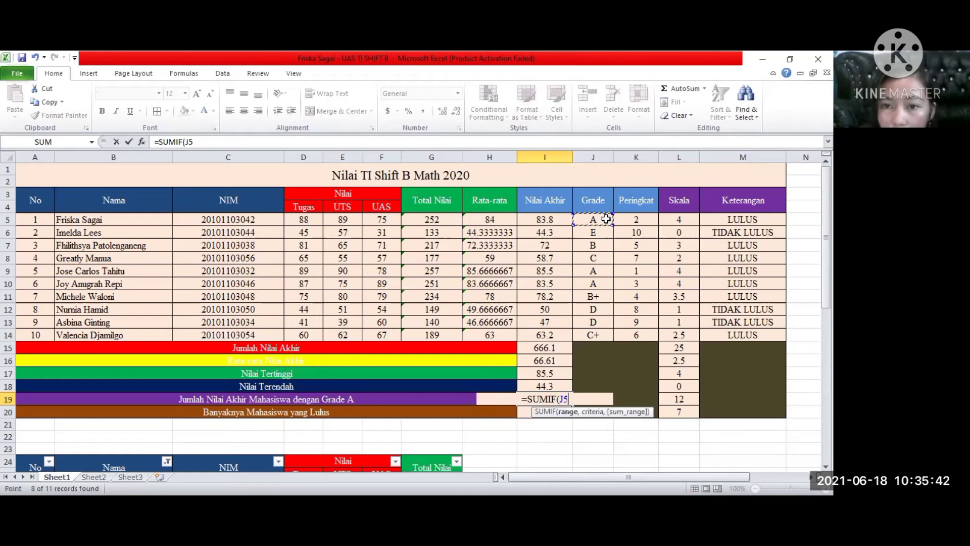
{"action": "left_click", "coordinate": [608, 298], "text": "shift"}
{"action": "left_click_drag", "start_coordinate": [608, 321], "coordinate": [591, 393]}
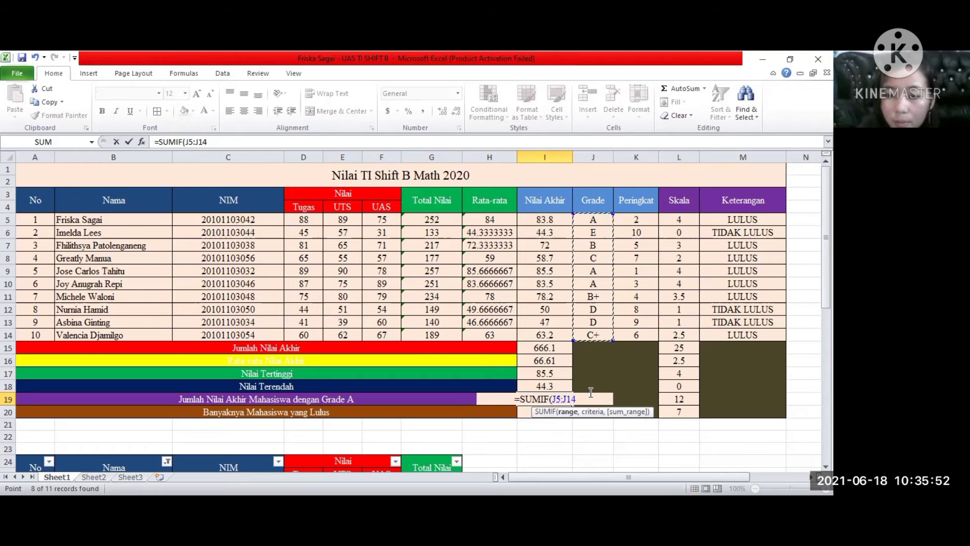
{"action": "type", "text": ","}
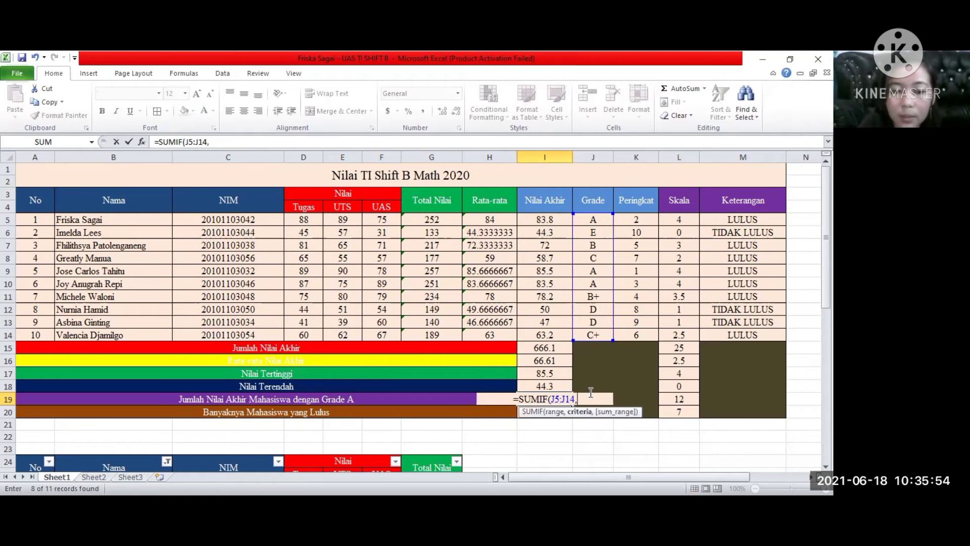
{"action": "type", "text": "\""}
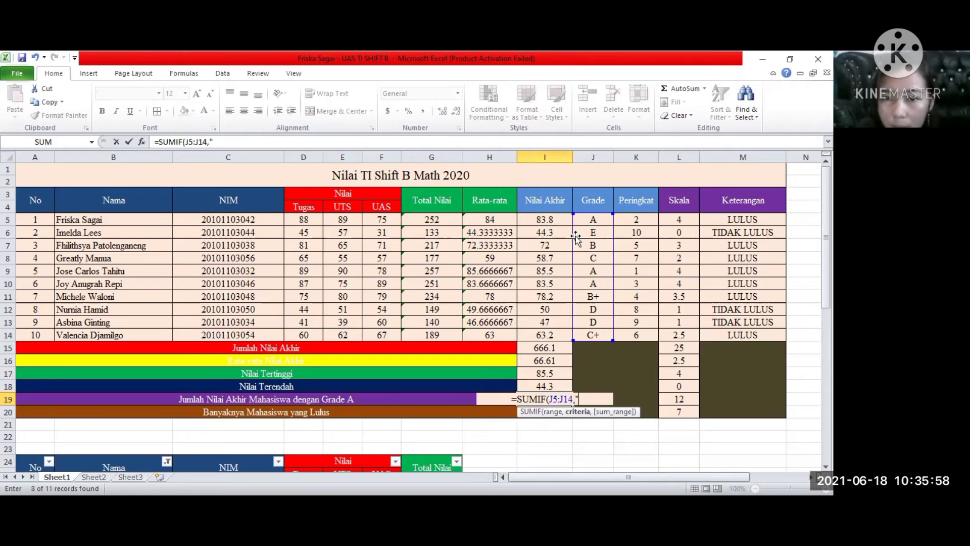
{"action": "type", "text": "A\","}
{"action": "left_click", "coordinate": [555, 221]}
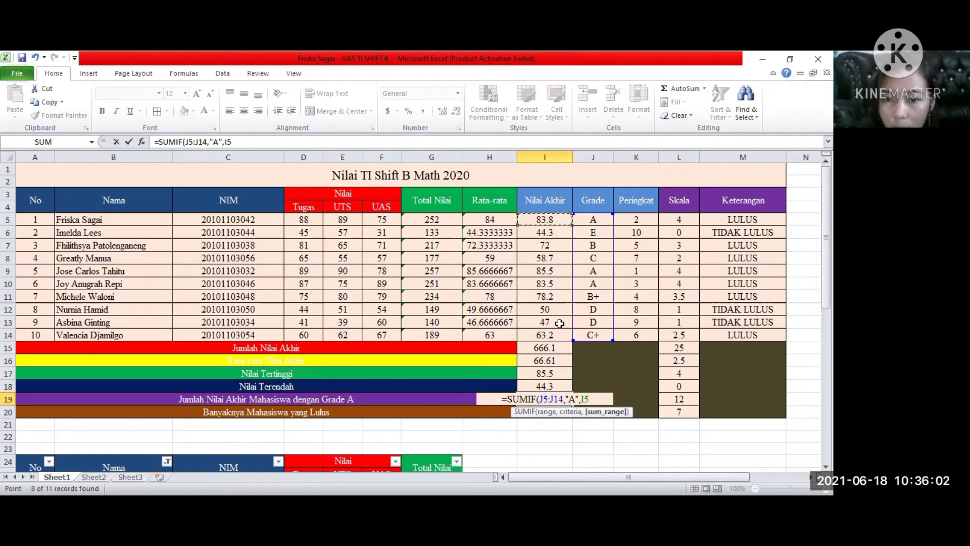
{"action": "left_click", "coordinate": [560, 336], "text": "shift"}
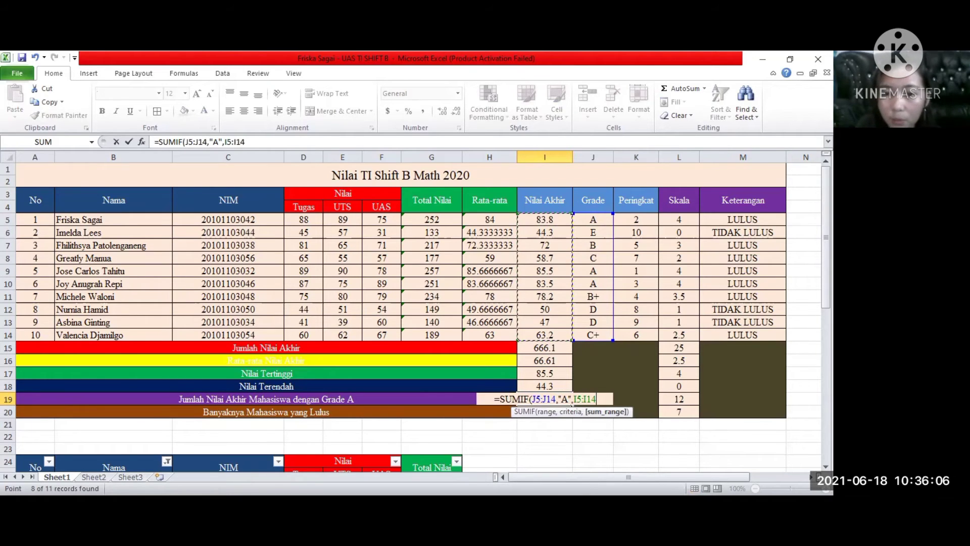
{"action": "type", "text": ")"}
{"action": "key", "text": "Return"}
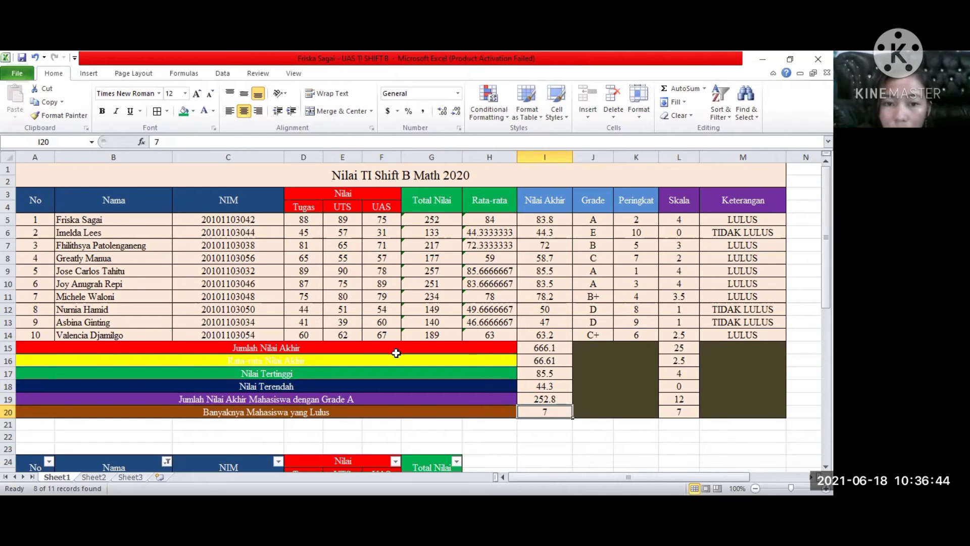
Examine the Skala column's summary formulas in L15 to L19, from the total down to the grade A SUMIF.
{"action": "left_click", "coordinate": [674, 351]}
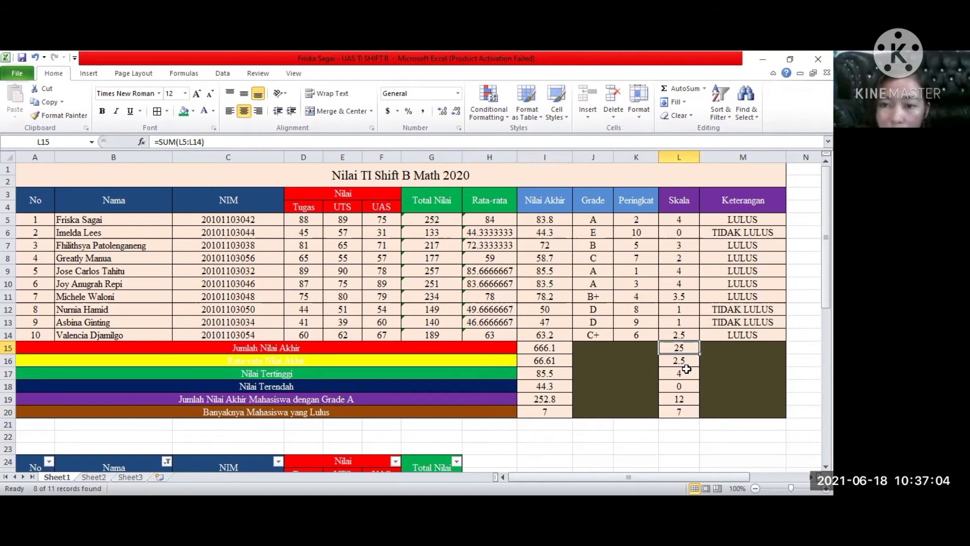
{"action": "key", "text": "Down"}
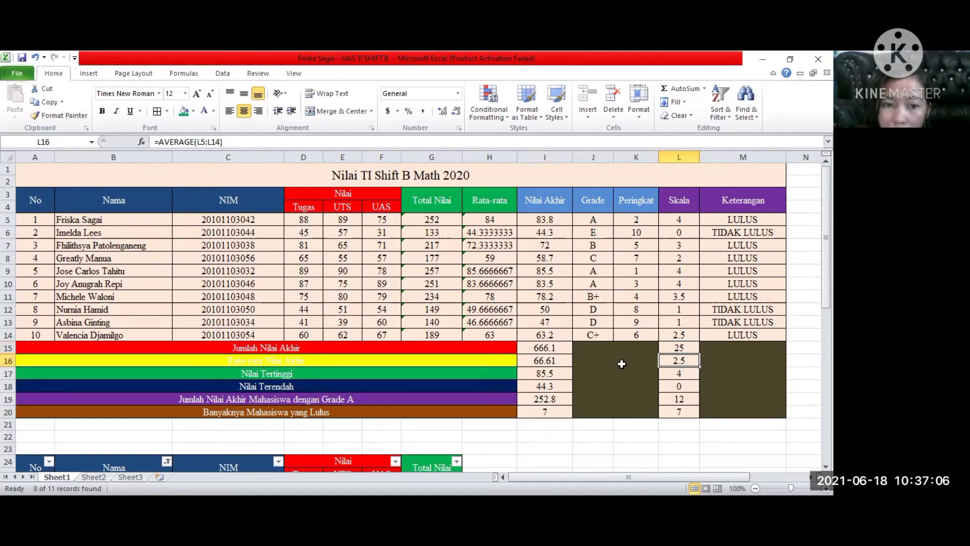
{"action": "left_click", "coordinate": [691, 375]}
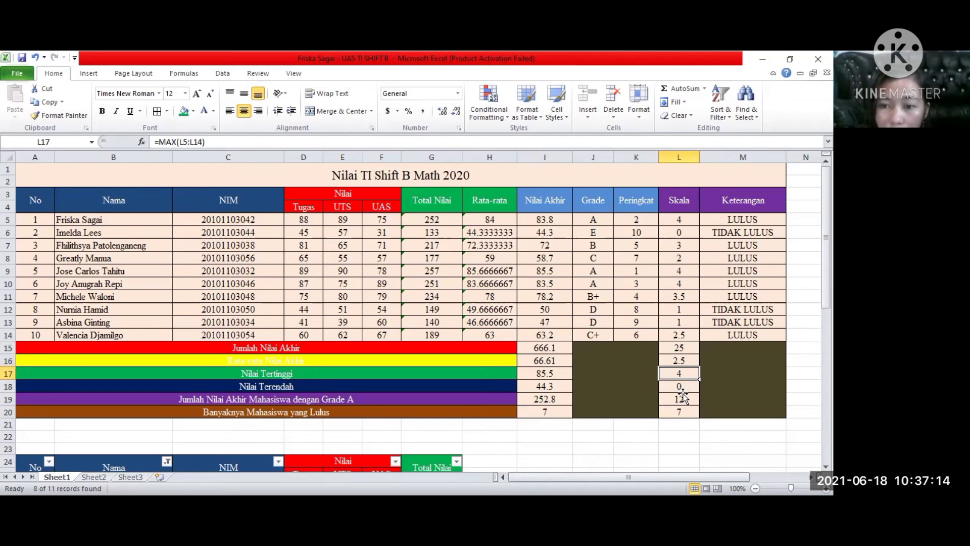
{"action": "left_click", "coordinate": [683, 387]}
{"action": "left_click", "coordinate": [682, 402]}
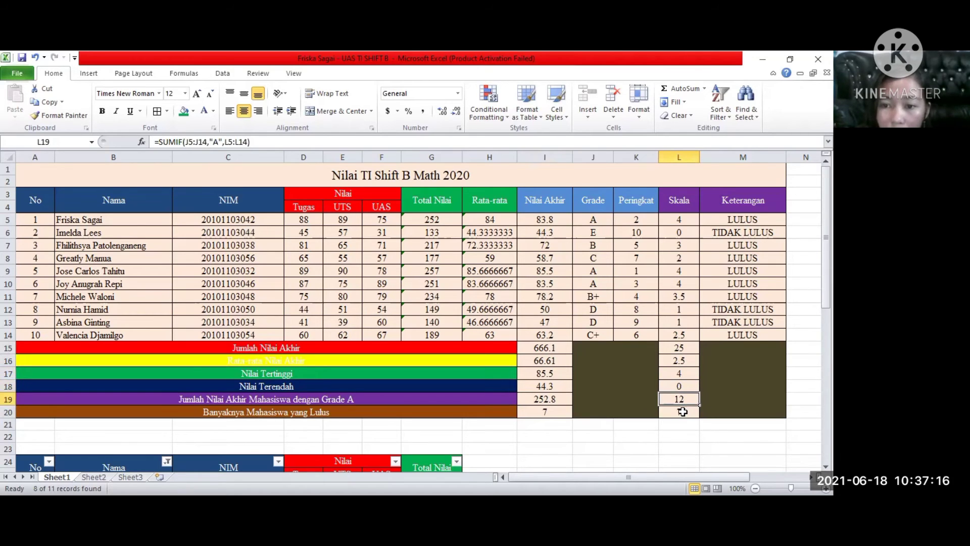